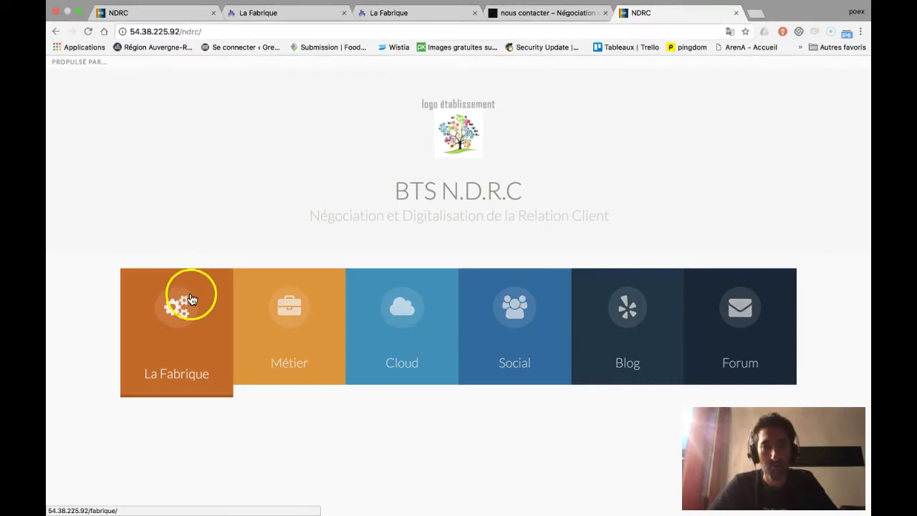
# Open La Fabrique from the BTS N.D.R.C portal so its login page loads in a new tab
pyautogui.click(194, 281)
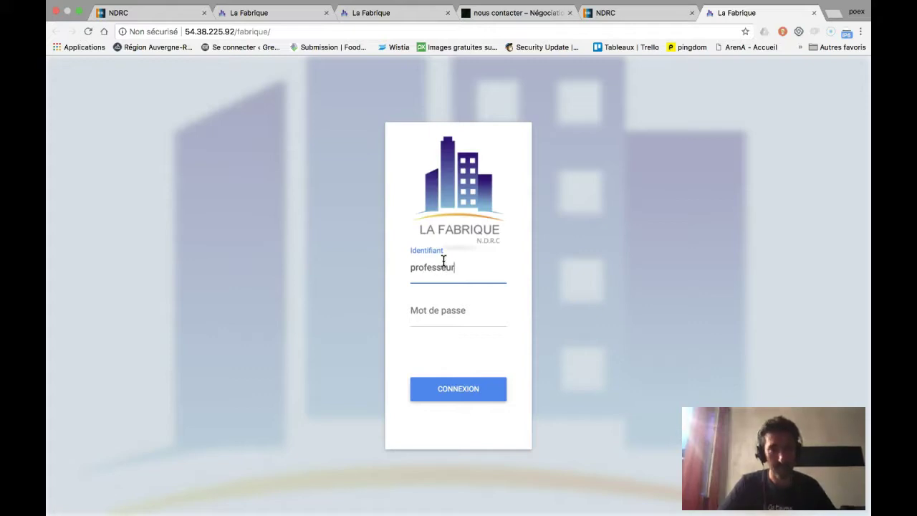
# Complete the teacher identifier, enter its password in Mot de passe and submit with CONNEXION
pyautogui.write('r')
pyautogui.press('Tab')
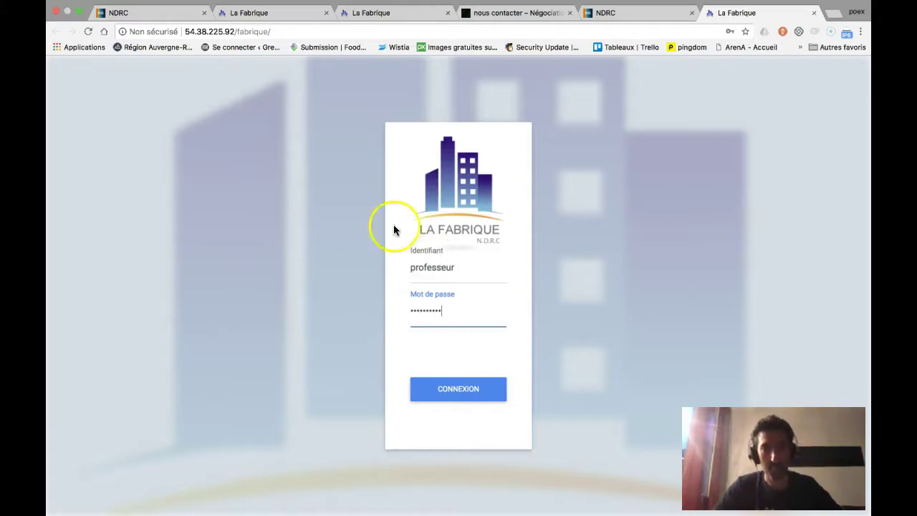
pyautogui.click(460, 393)
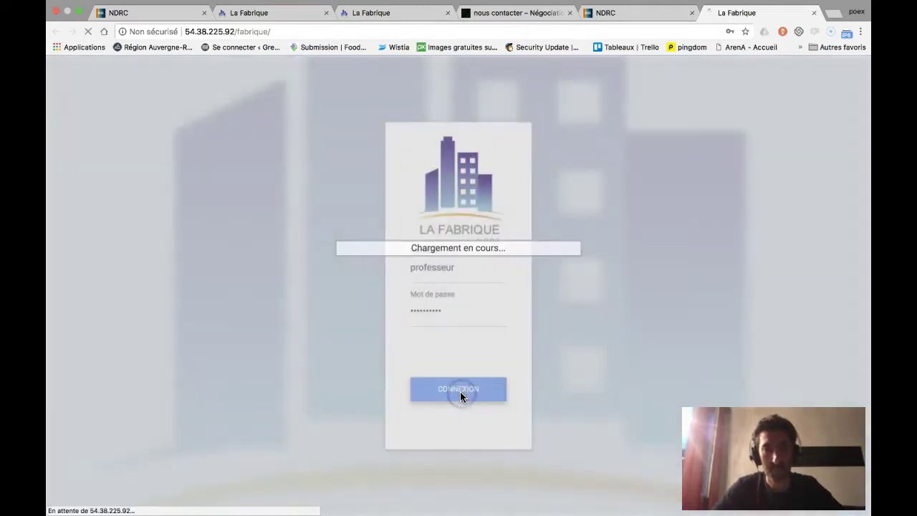
# Navigate via the sidebar's Déployer menu to the WordPress page showing 30 sites, 30 remaining
pyautogui.scroll(-1, 420, 323)
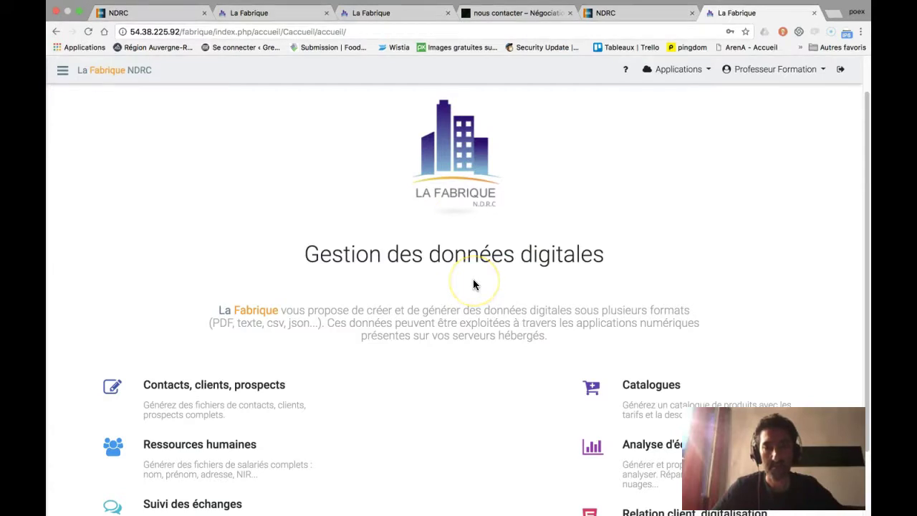
pyautogui.scroll(-1, 473, 283)
pyautogui.scroll(-1, 473, 284)
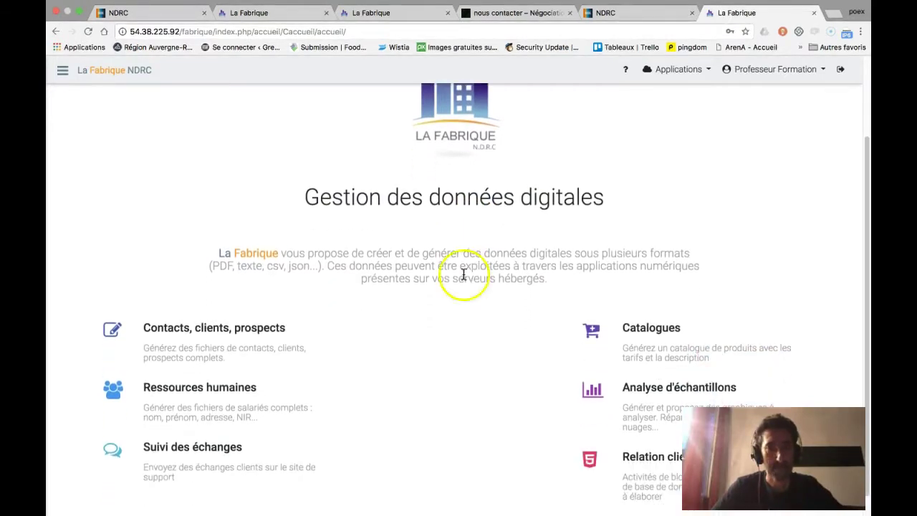
pyautogui.scroll(-1, 512, 318)
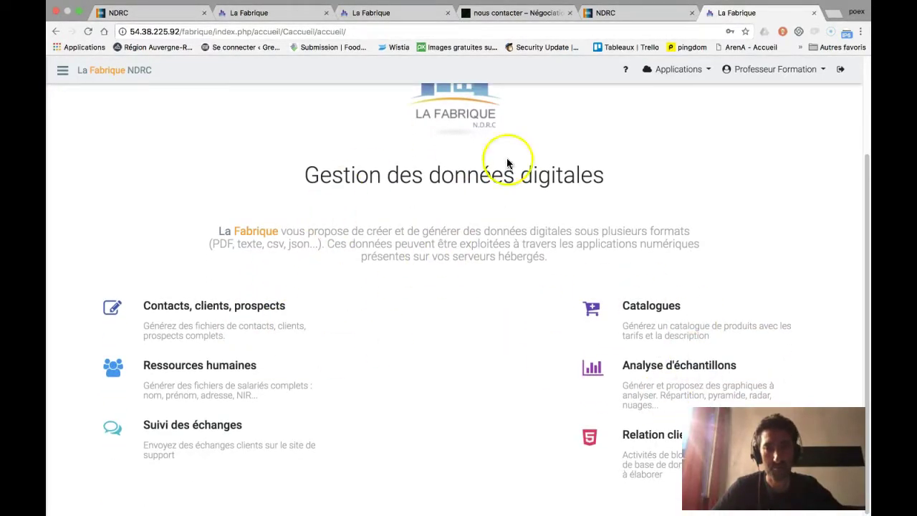
pyautogui.scroll(3, 215, 269)
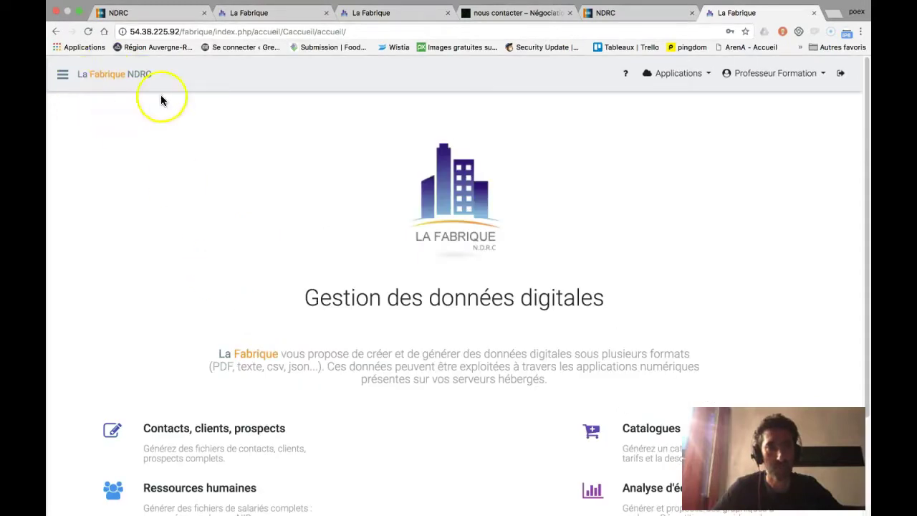
pyautogui.click(64, 75)
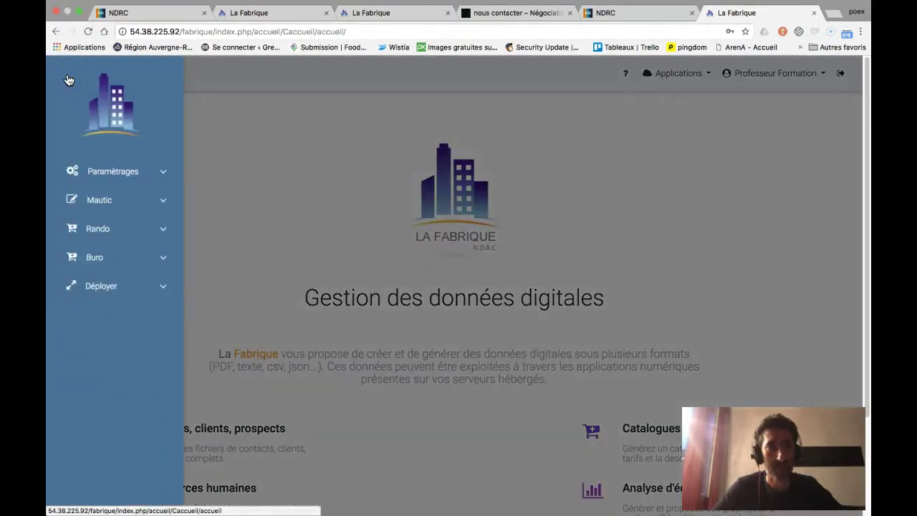
pyautogui.click(262, 134)
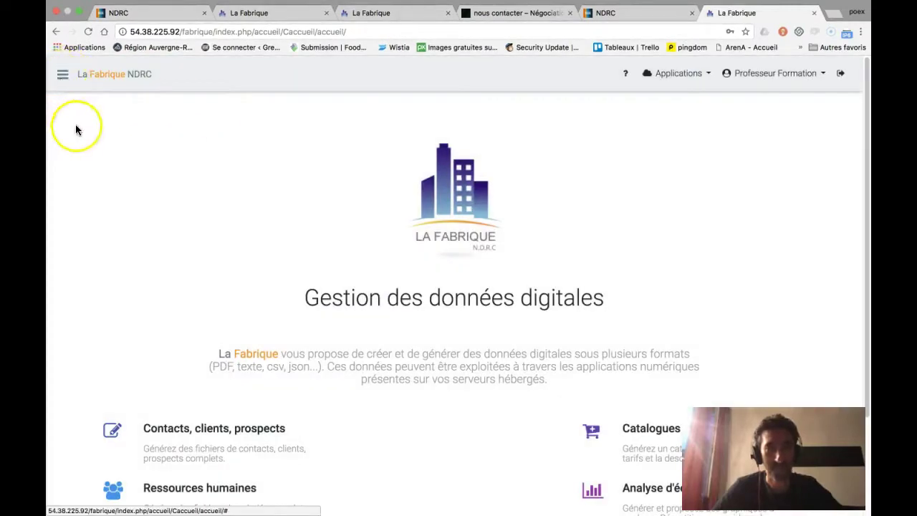
pyautogui.click(63, 74)
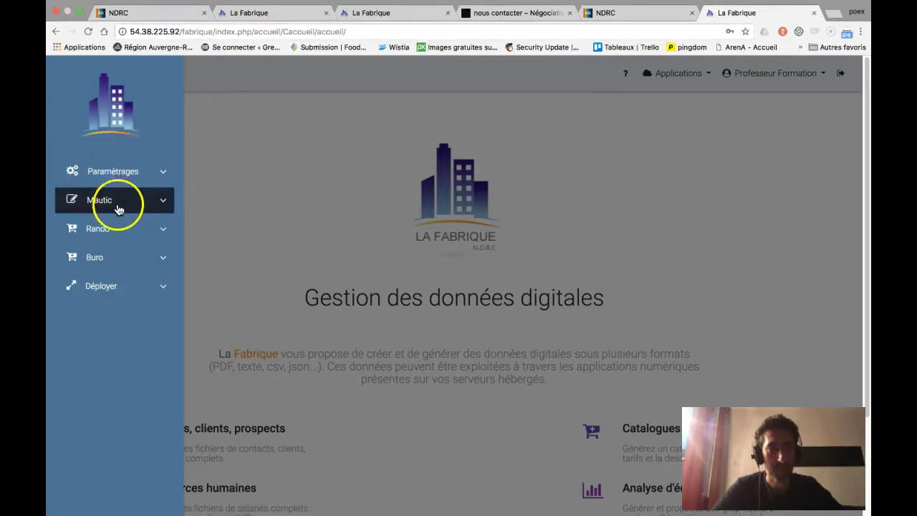
pyautogui.click(112, 288)
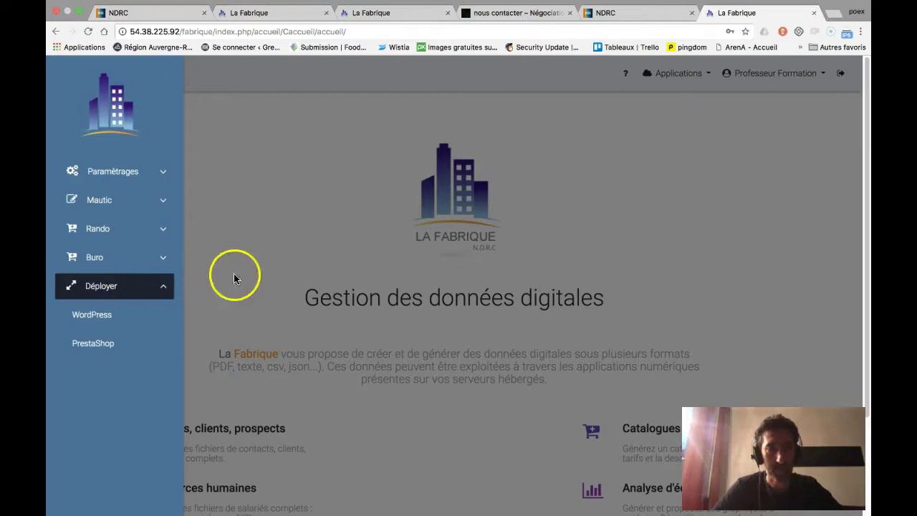
pyautogui.click(100, 318)
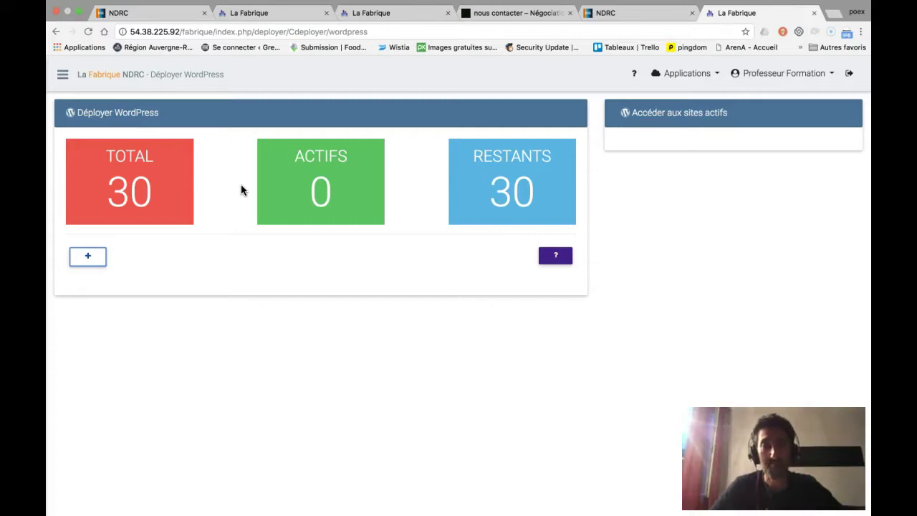
pyautogui.click(544, 260)
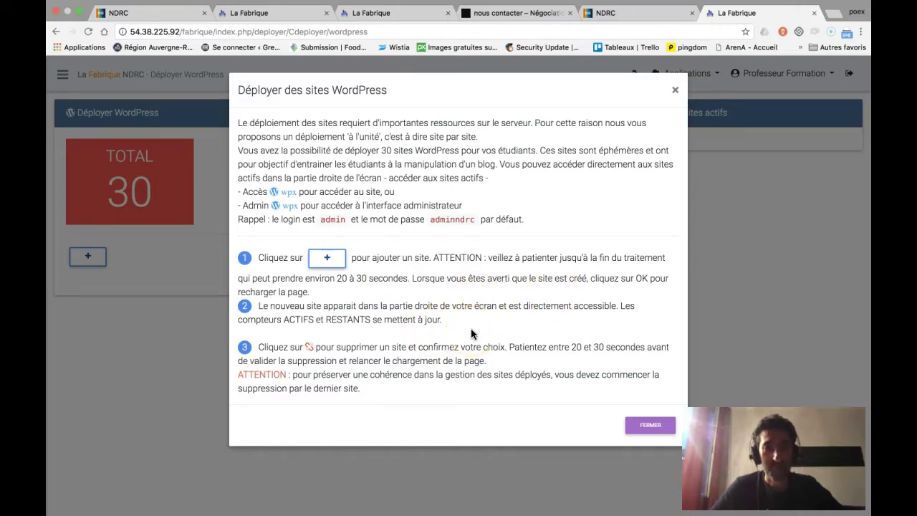
pyautogui.click(646, 426)
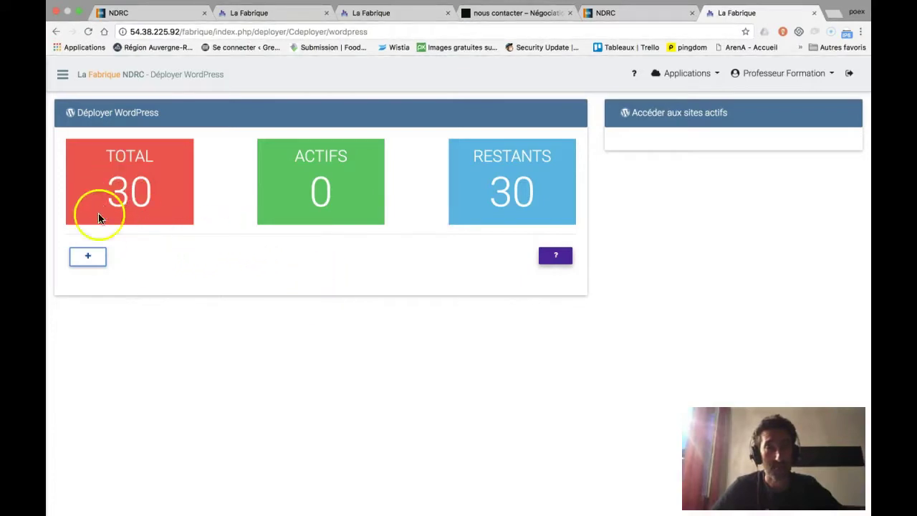
# Deploy wp1 (1 actif, 29 restants) and open its Accès wp1 link in a new tab
pyautogui.click(89, 257)
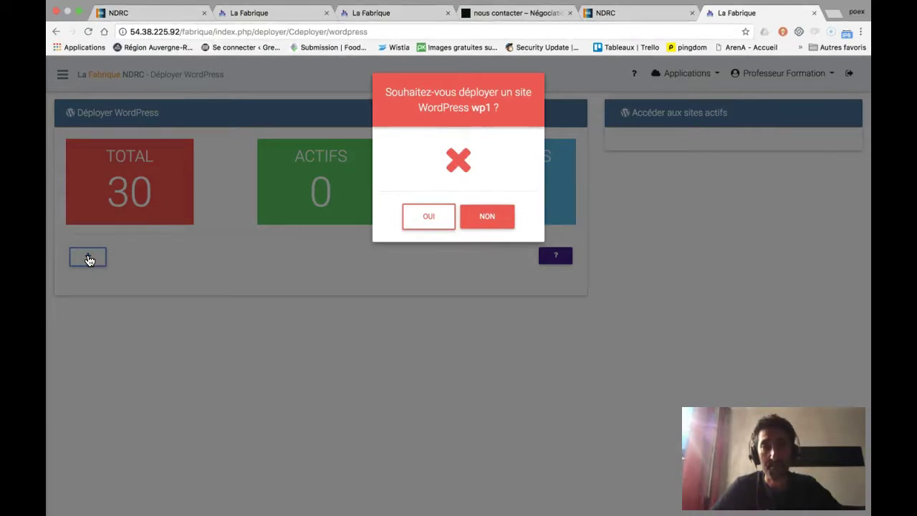
pyautogui.click(422, 223)
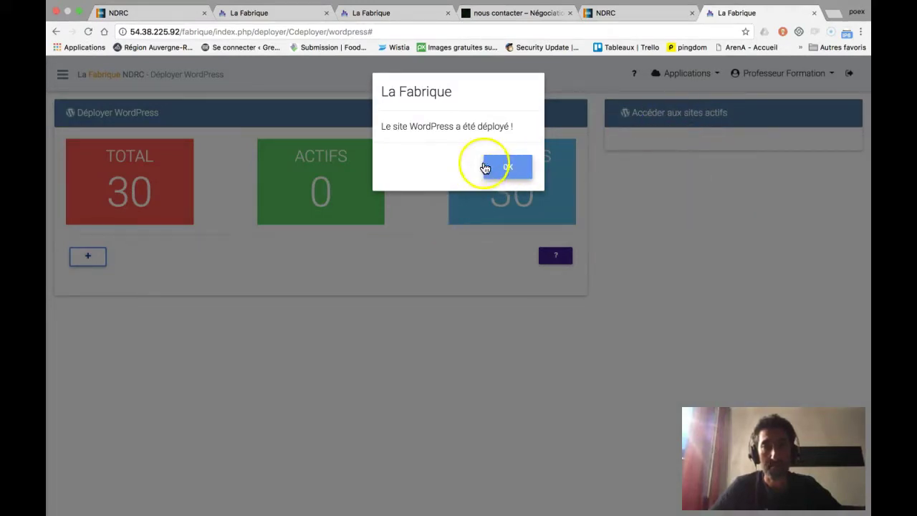
pyautogui.click(508, 167)
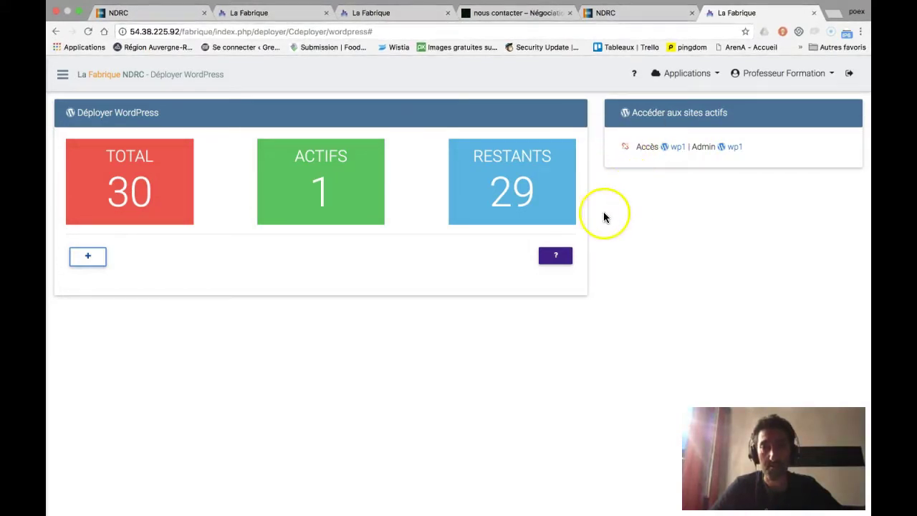
pyautogui.click(678, 147)
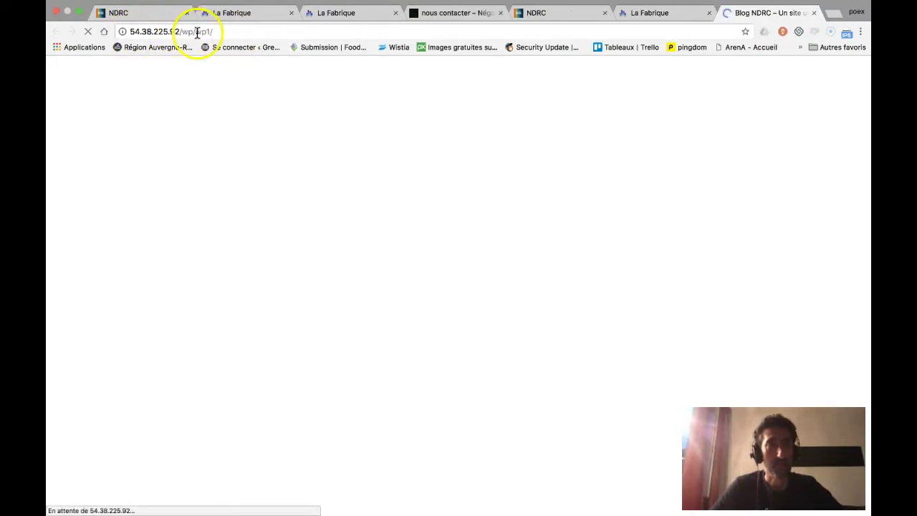
# Load 54.38.225.92/wp/wp1/wp-admin to reach the Blog NDRC WordPress login page
pyautogui.scroll(-7, 320, 195)
pyautogui.scroll(7, 322, 192)
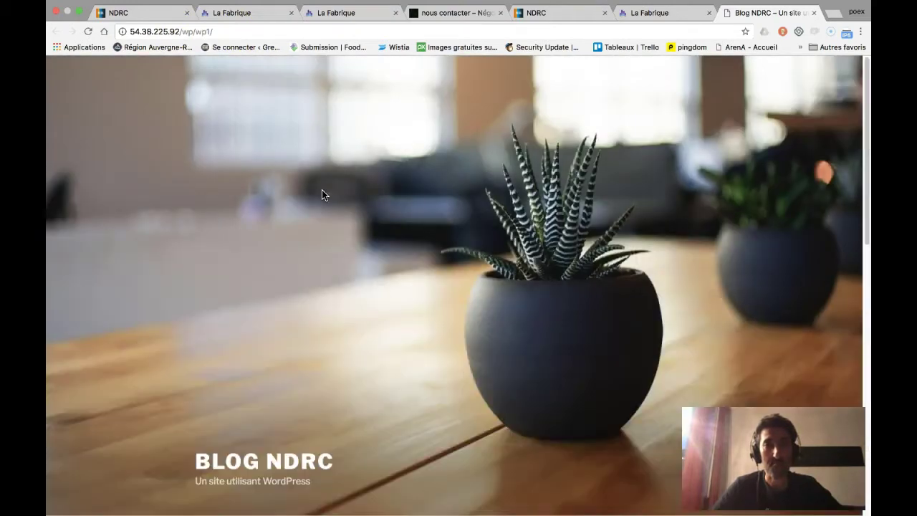
pyautogui.click(238, 32)
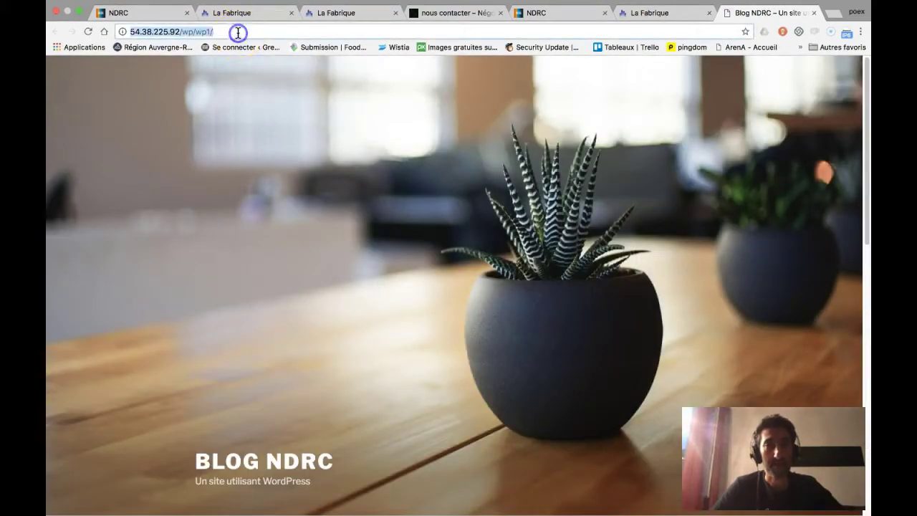
pyautogui.click(237, 33)
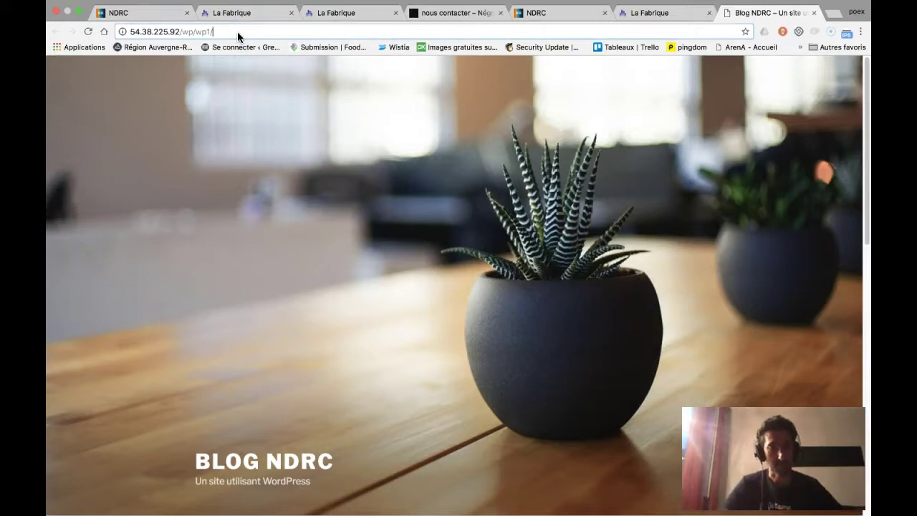
pyautogui.write('wp-admin')
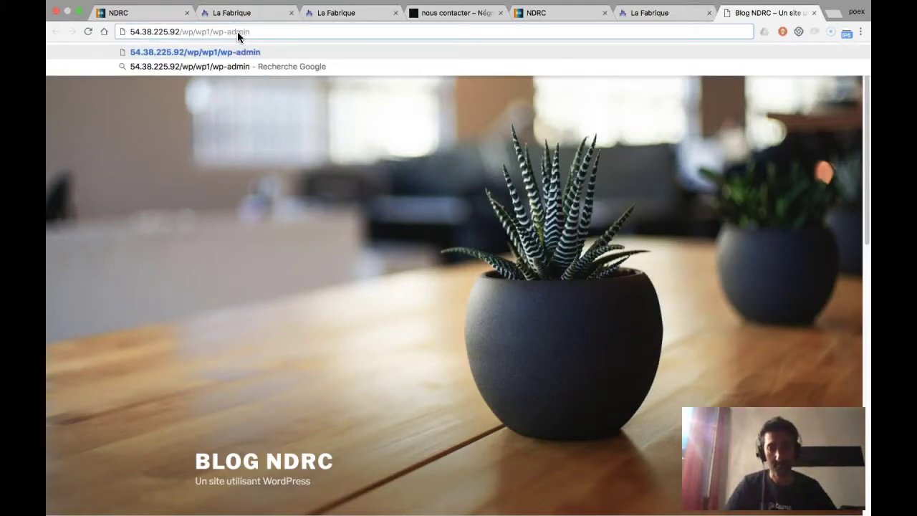
pyautogui.press('Return')
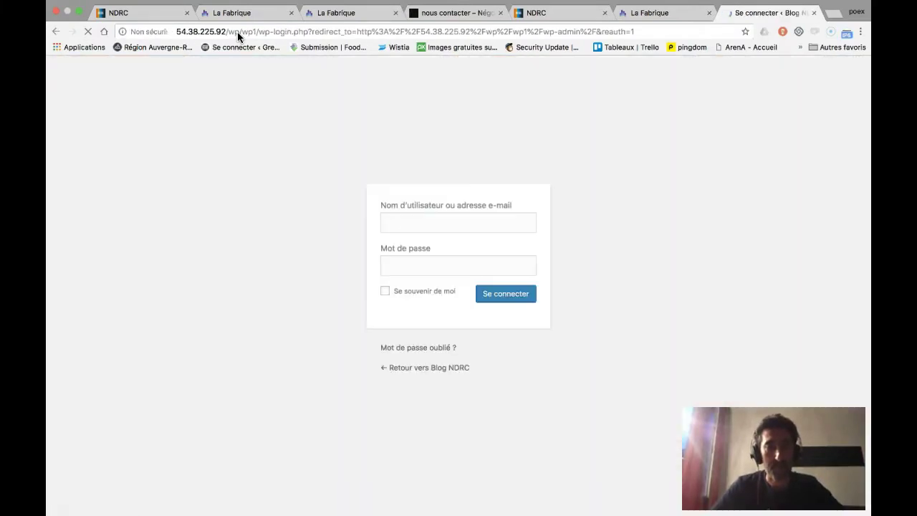
# Sign in to wp1's admin area with the admin username and its password
pyautogui.write('admin')
pyautogui.press('Tab')
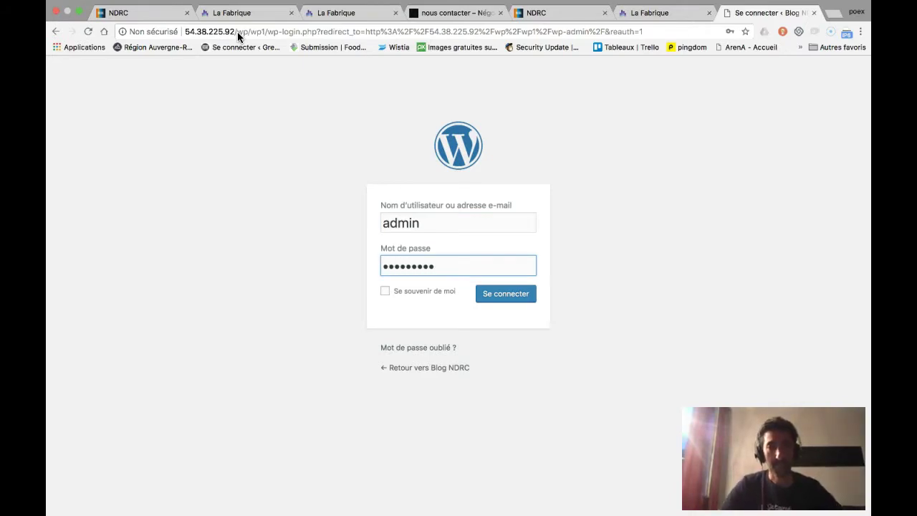
pyautogui.click(506, 297)
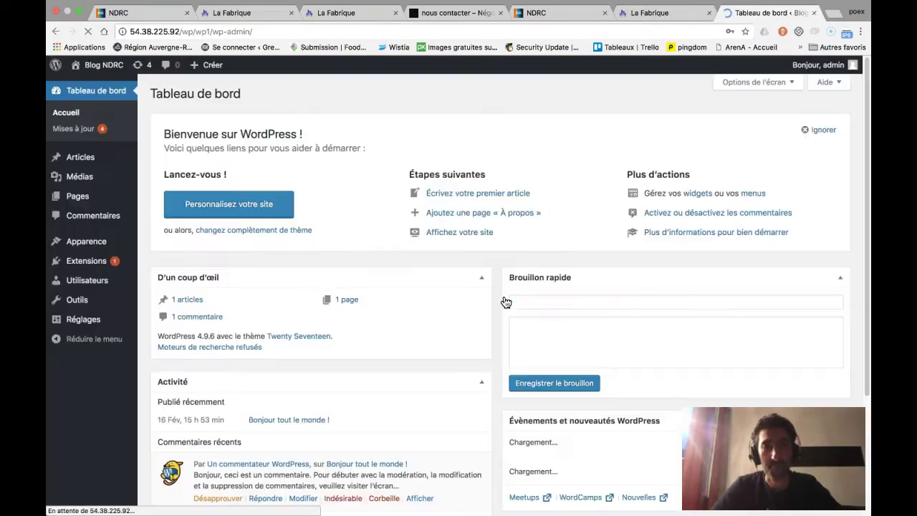
# Dismiss the personal data and privacy notice, then return to La Fabrique's Déployer WordPress tab
pyautogui.scroll(-2, 293, 271)
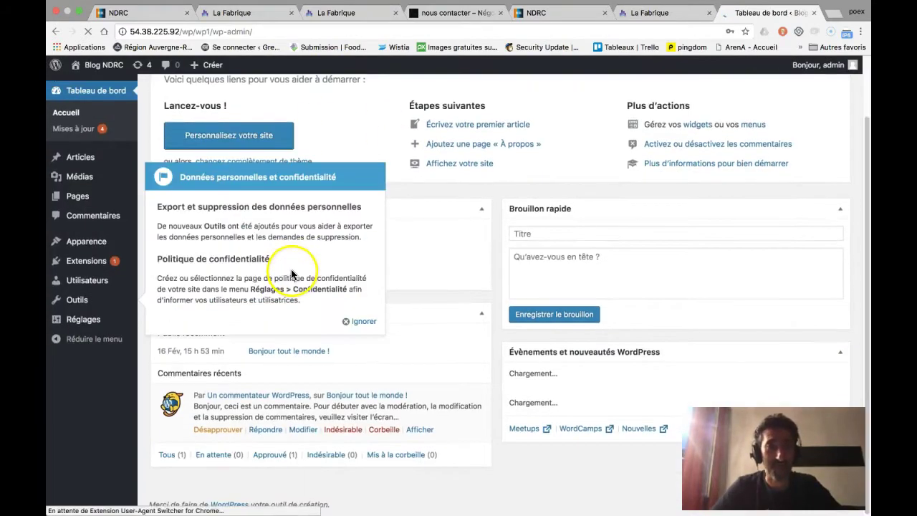
pyautogui.scroll(2, 266, 184)
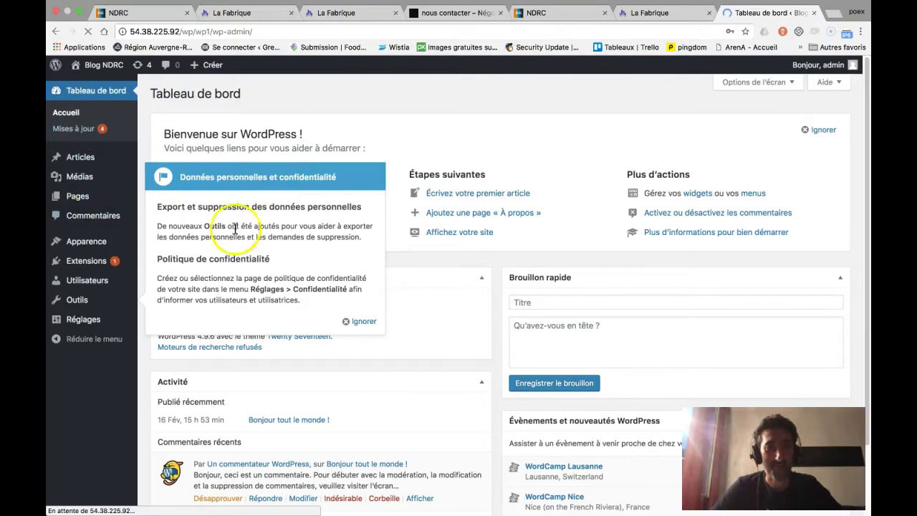
pyautogui.click(467, 201)
pyautogui.scroll(-2, 469, 200)
pyautogui.scroll(2, 444, 190)
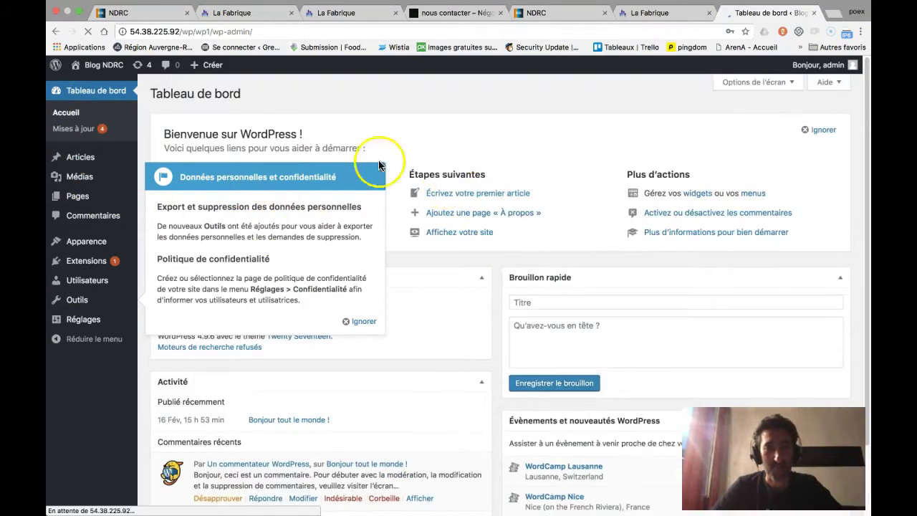
pyautogui.click(345, 321)
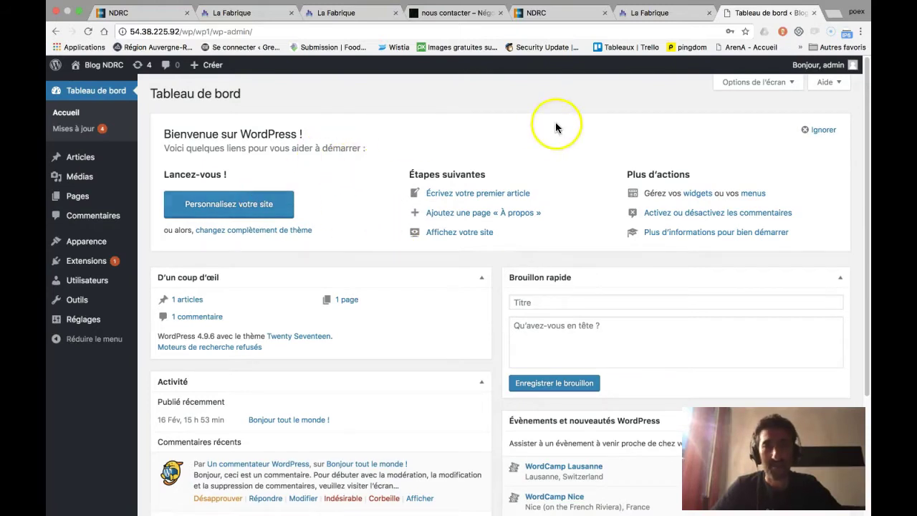
pyautogui.click(660, 16)
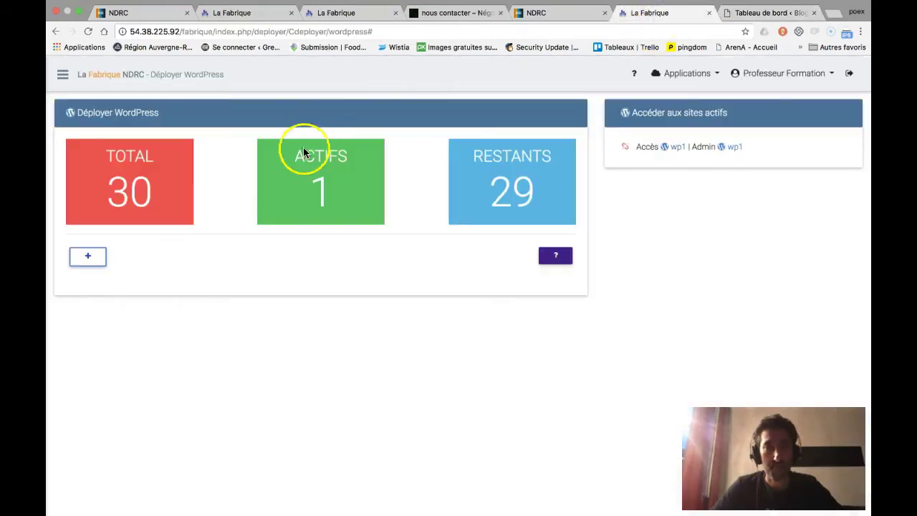
# Deploy the wp2 site so 2 sites are active and 28 remain, listing wp1 and wp2
pyautogui.click(88, 258)
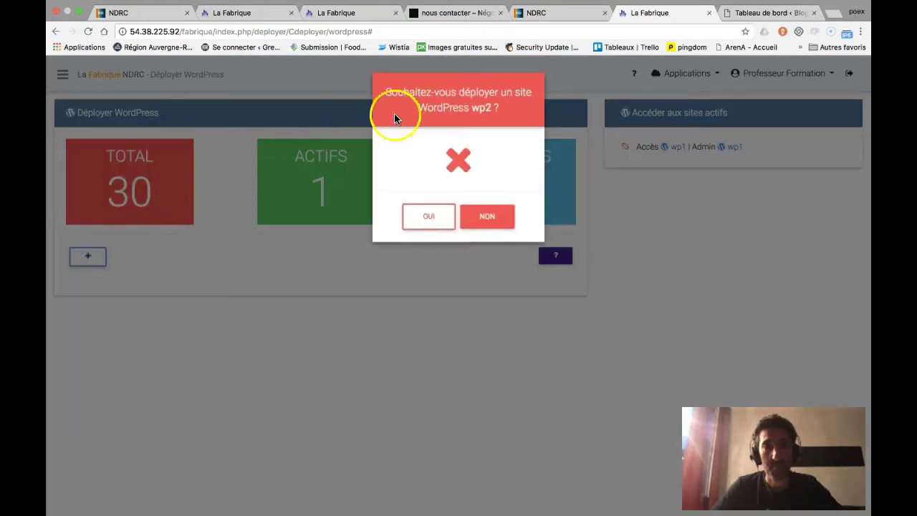
pyautogui.click(427, 218)
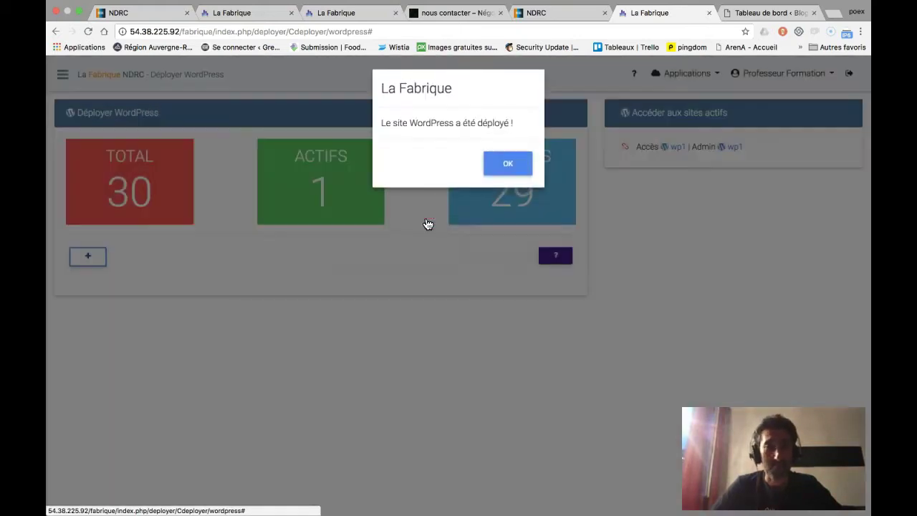
pyautogui.click(503, 166)
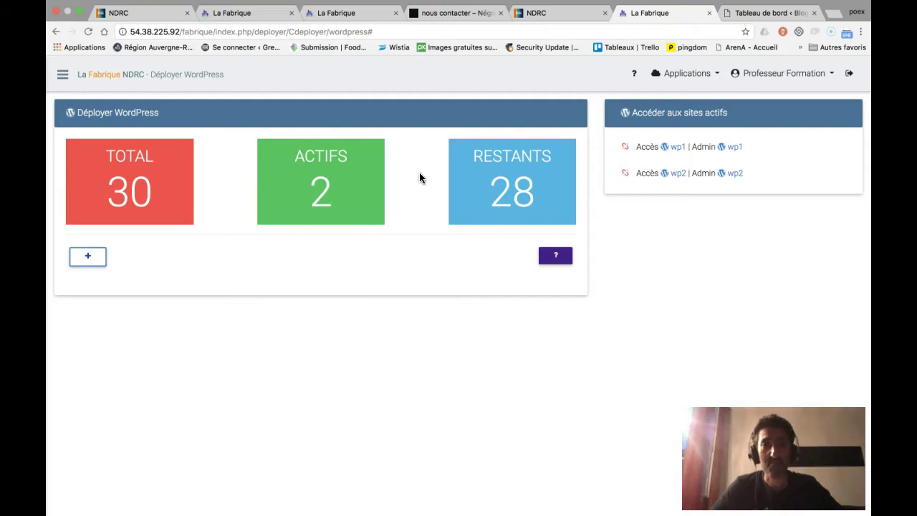
pyautogui.click(63, 79)
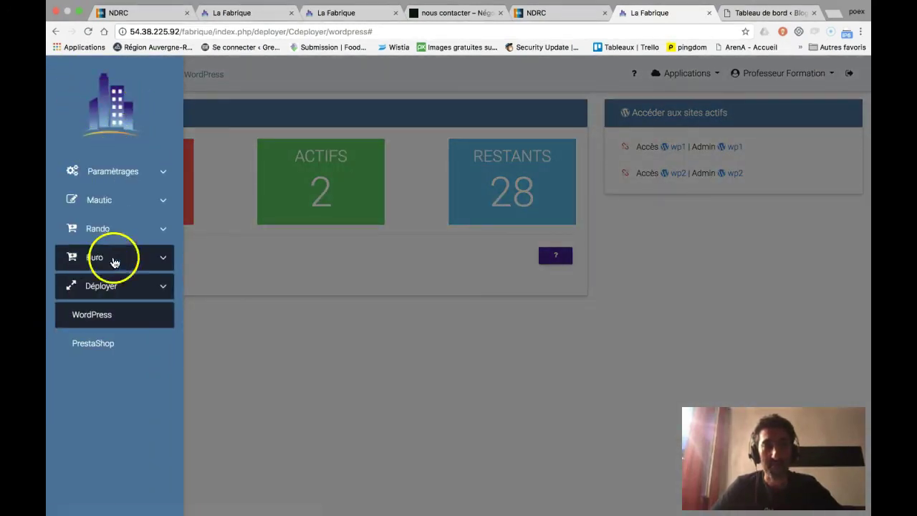
pyautogui.click(222, 333)
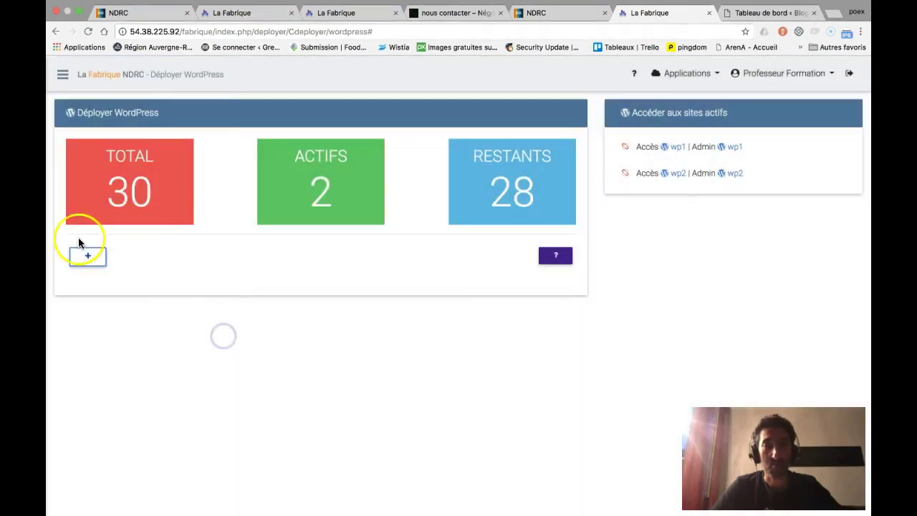